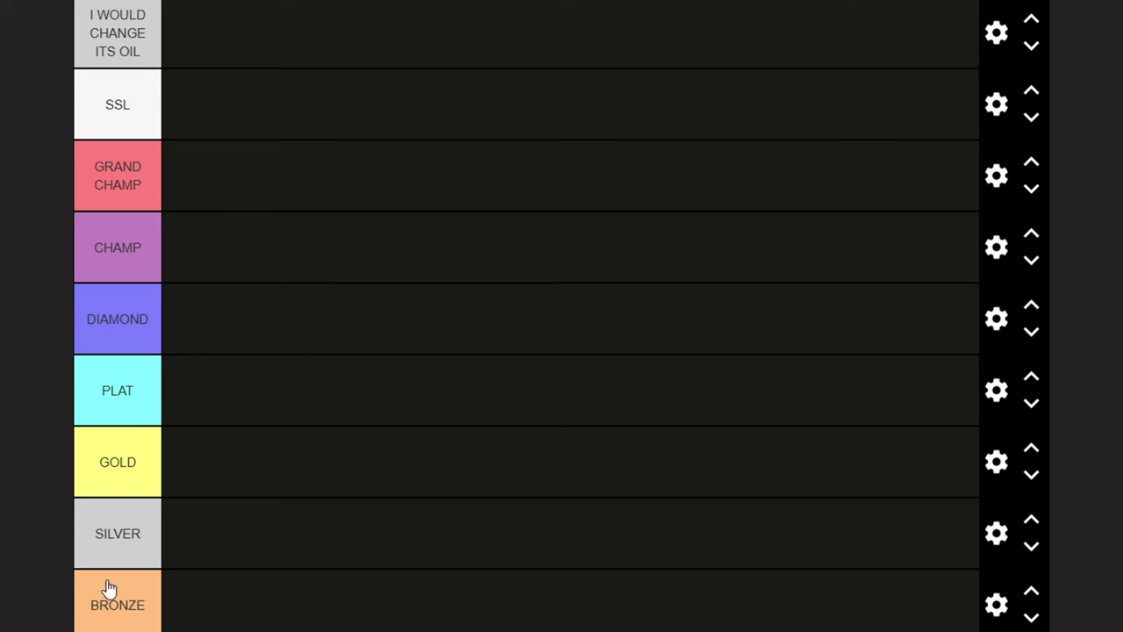
# Place the two silver Aston Martin cars in the GOLD tier and the green-yellow buggy in the PLAT tier.
pyautogui.moveTo(105, 589); pyautogui.dragTo(201, 460)
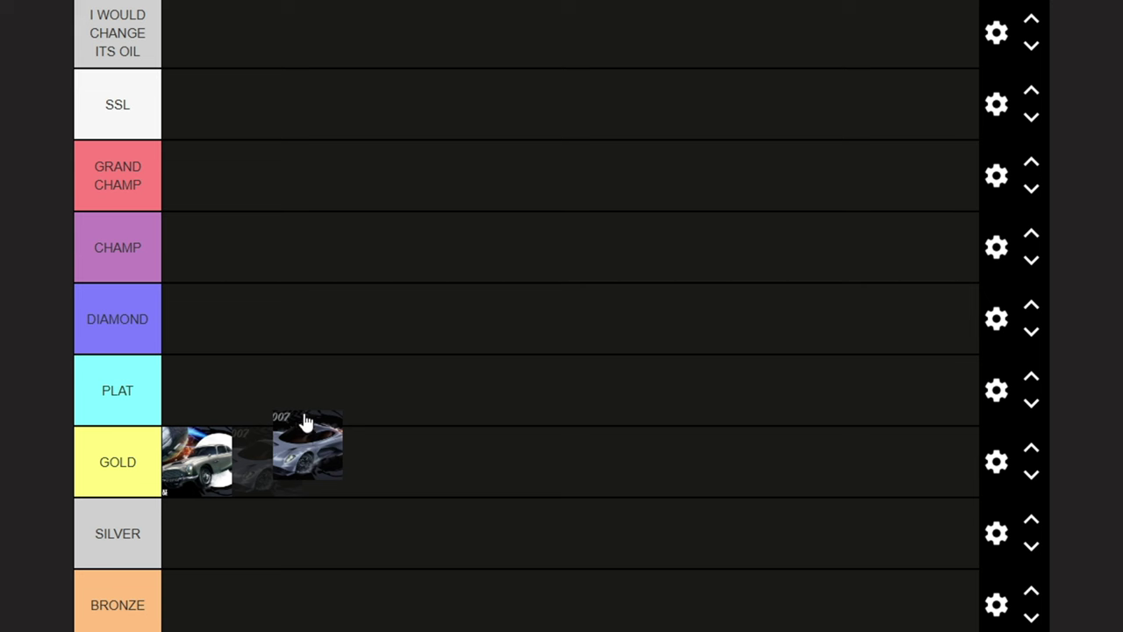
pyautogui.moveTo(303, 416); pyautogui.dragTo(302, 455)
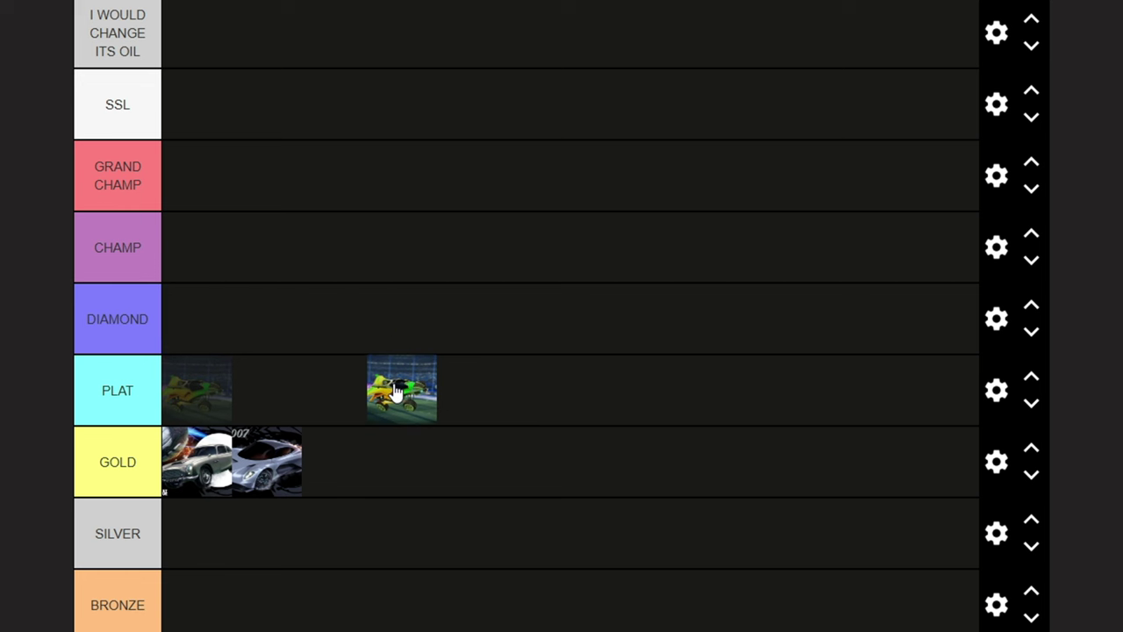
pyautogui.moveTo(399, 390); pyautogui.dragTo(199, 401)
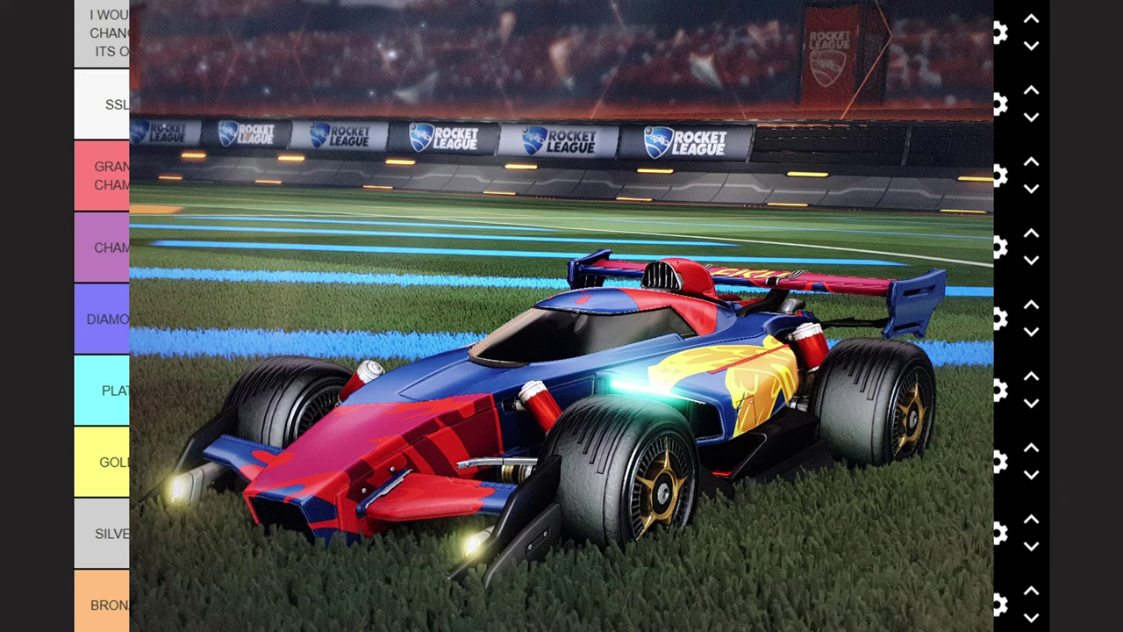
# Place the red-and-blue open-wheel racer in the CHAMP tier and the blue off-road car in the BRONZE tier.
pyautogui.moveTo(197, 175); pyautogui.dragTo(198, 246)
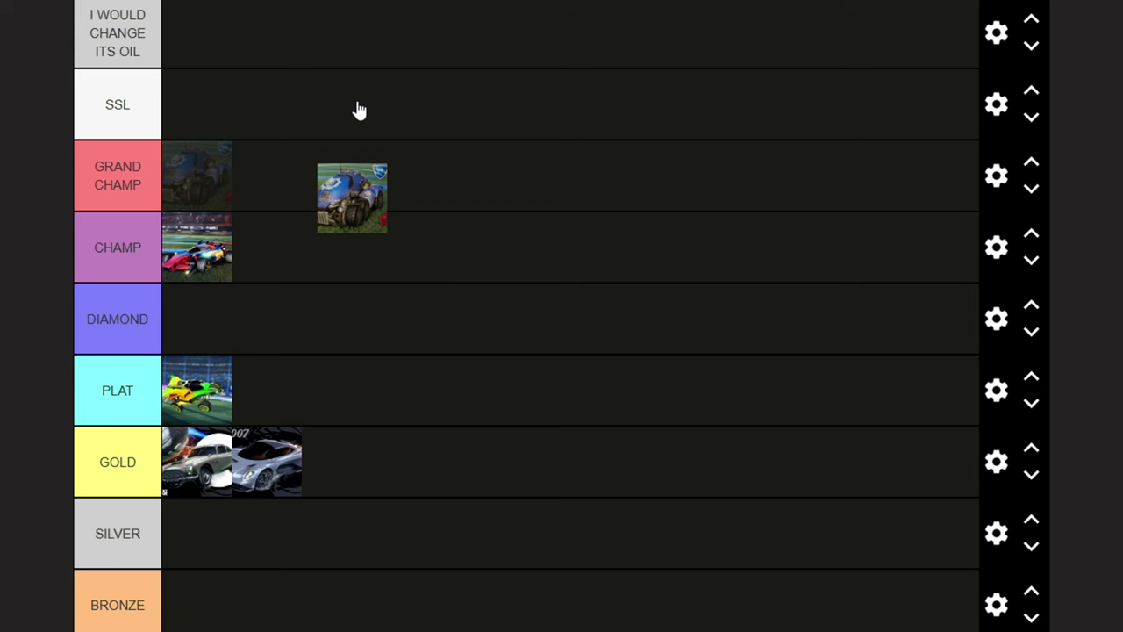
pyautogui.moveTo(360, 110); pyautogui.dragTo(342, 519)
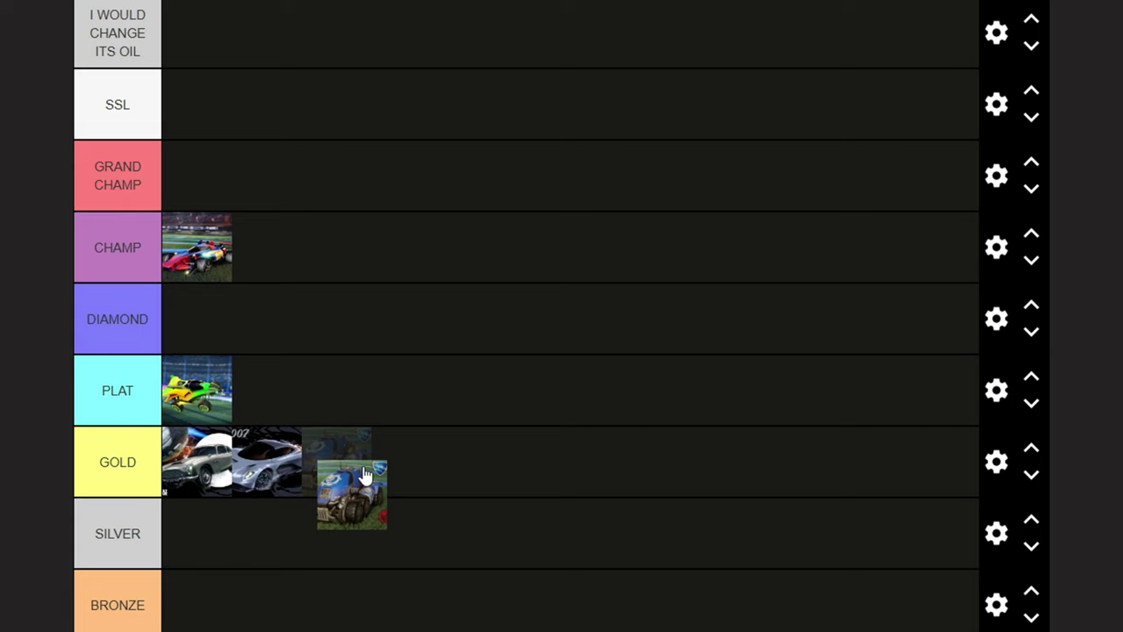
pyautogui.moveTo(342, 513); pyautogui.dragTo(213, 598)
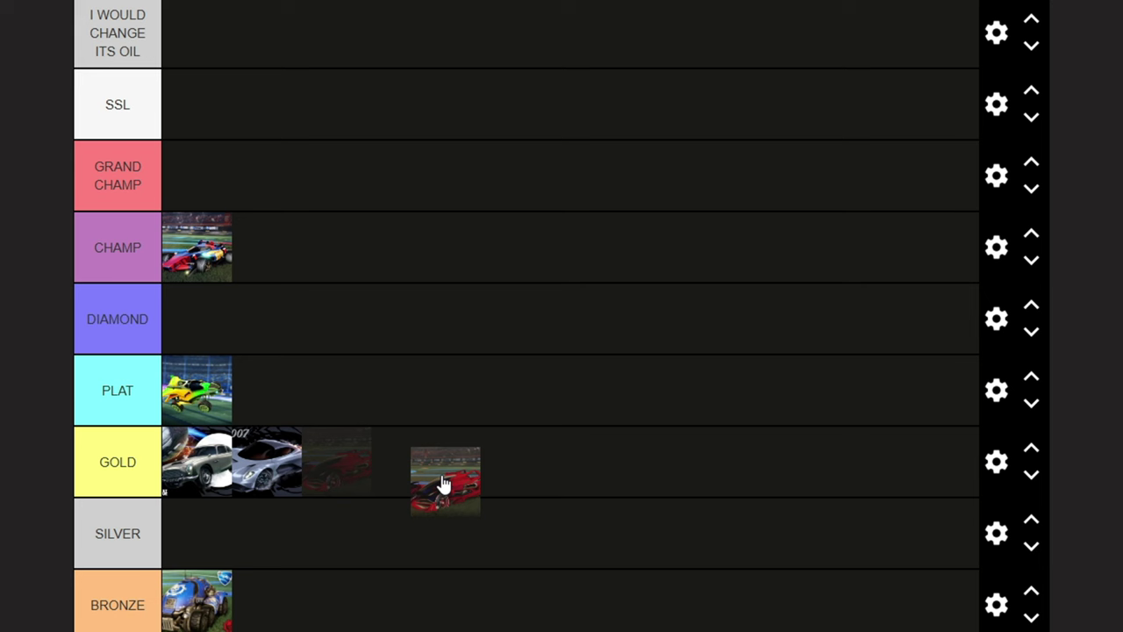
# Rank the red car in SILVER, the white hot rod in DIAMOND, and the black-and-blue Batmobile and blue bus in CHAMP.
pyautogui.moveTo(441, 483); pyautogui.dragTo(204, 535)
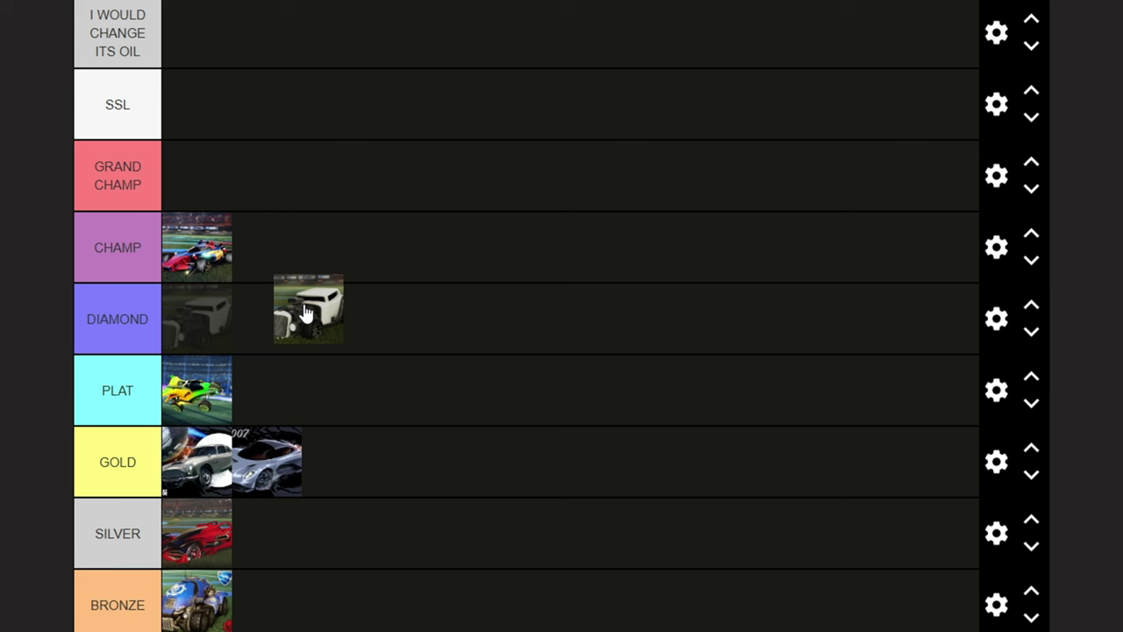
pyautogui.moveTo(307, 304); pyautogui.dragTo(184, 323)
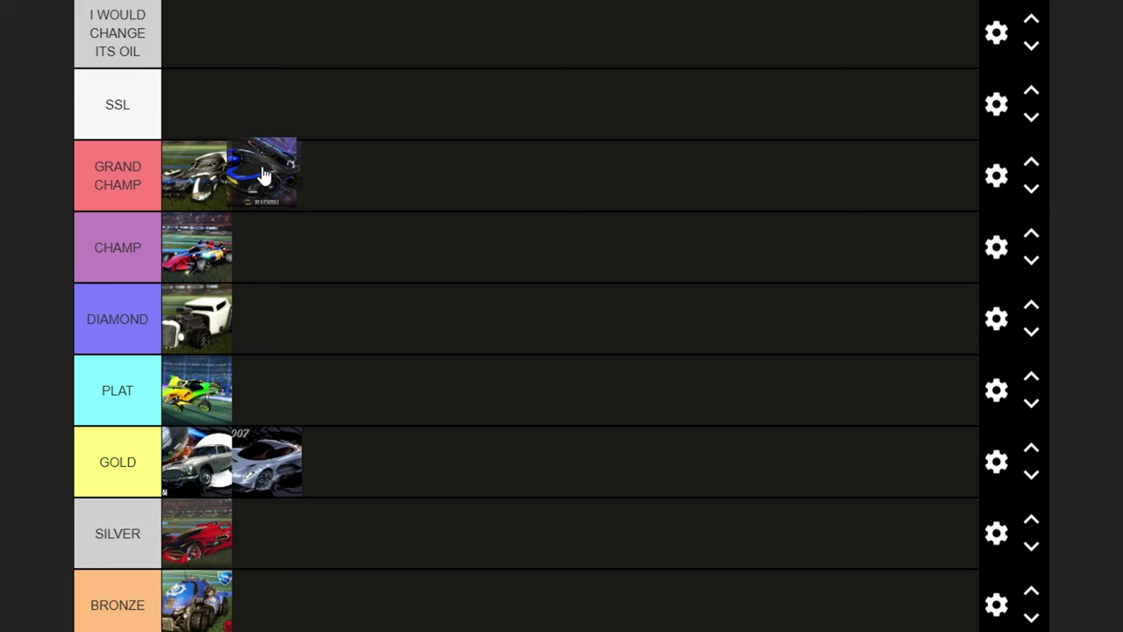
pyautogui.moveTo(263, 174); pyautogui.dragTo(298, 268)
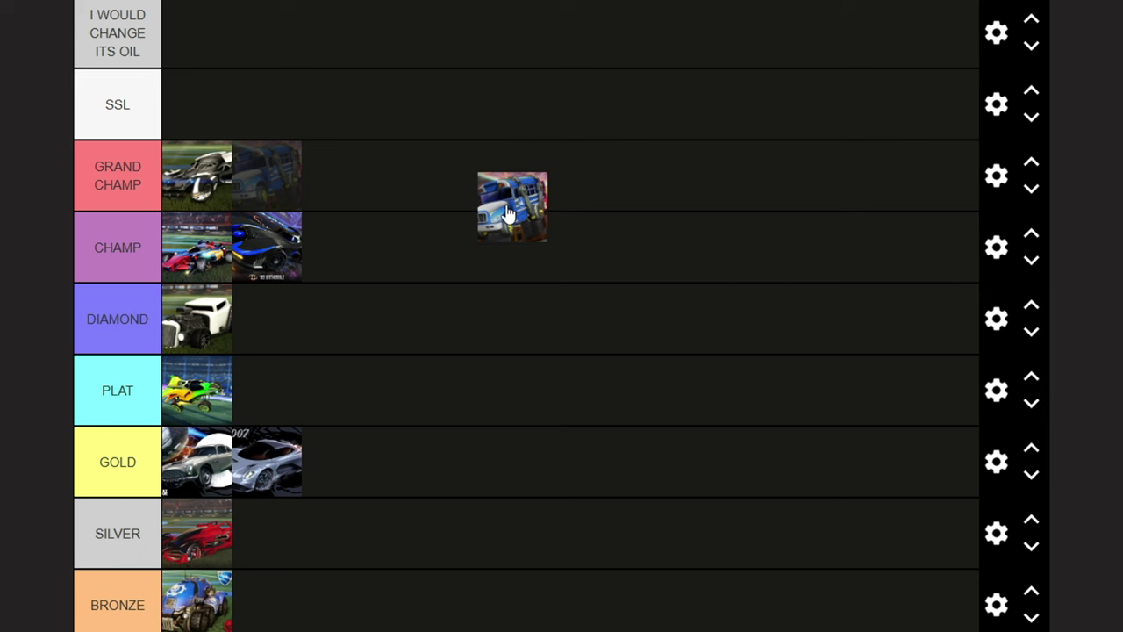
pyautogui.moveTo(517, 191); pyautogui.dragTo(491, 246)
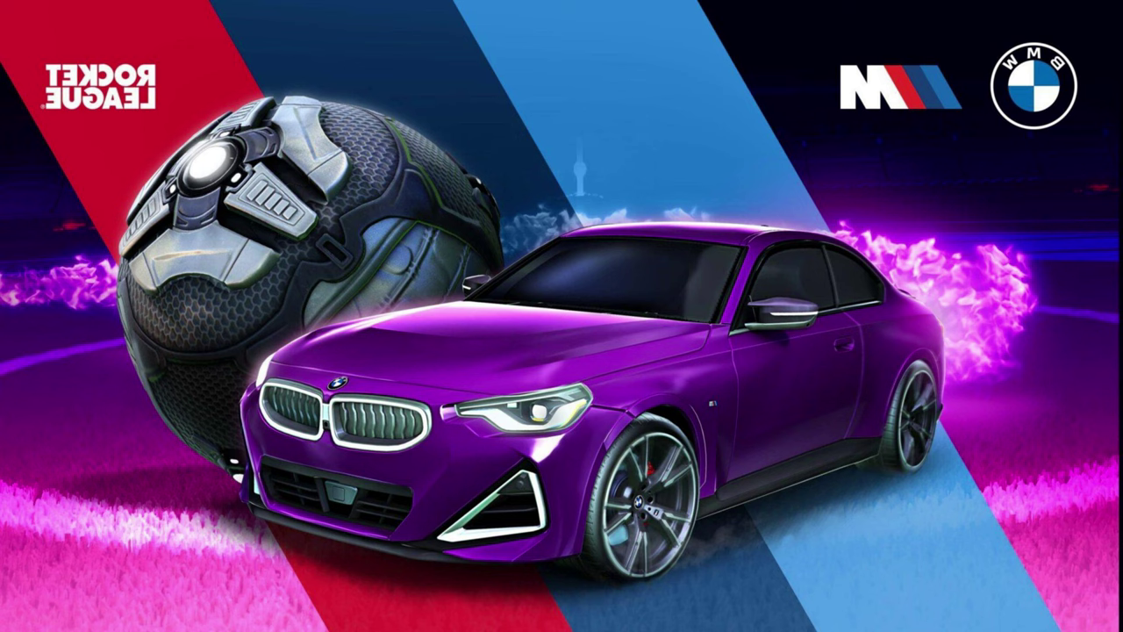
# Place the purple BMW in the DIAMOND tier and the purple skull-fronted car in the PLAT tier.
pyautogui.moveTo(341, 315); pyautogui.dragTo(283, 353)
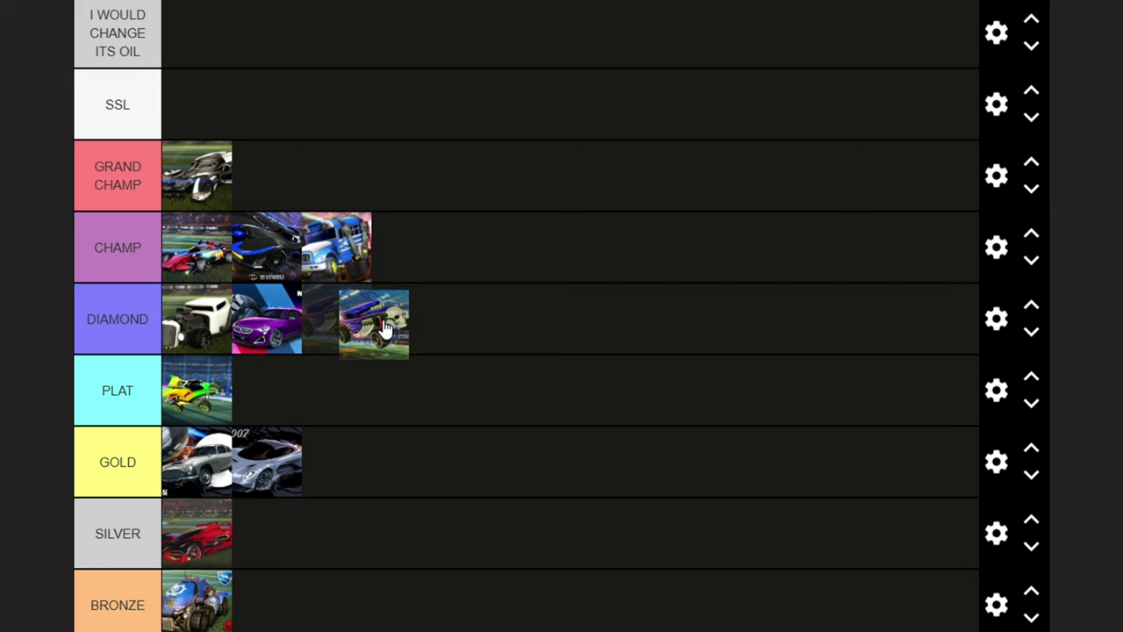
pyautogui.moveTo(386, 327); pyautogui.dragTo(353, 336)
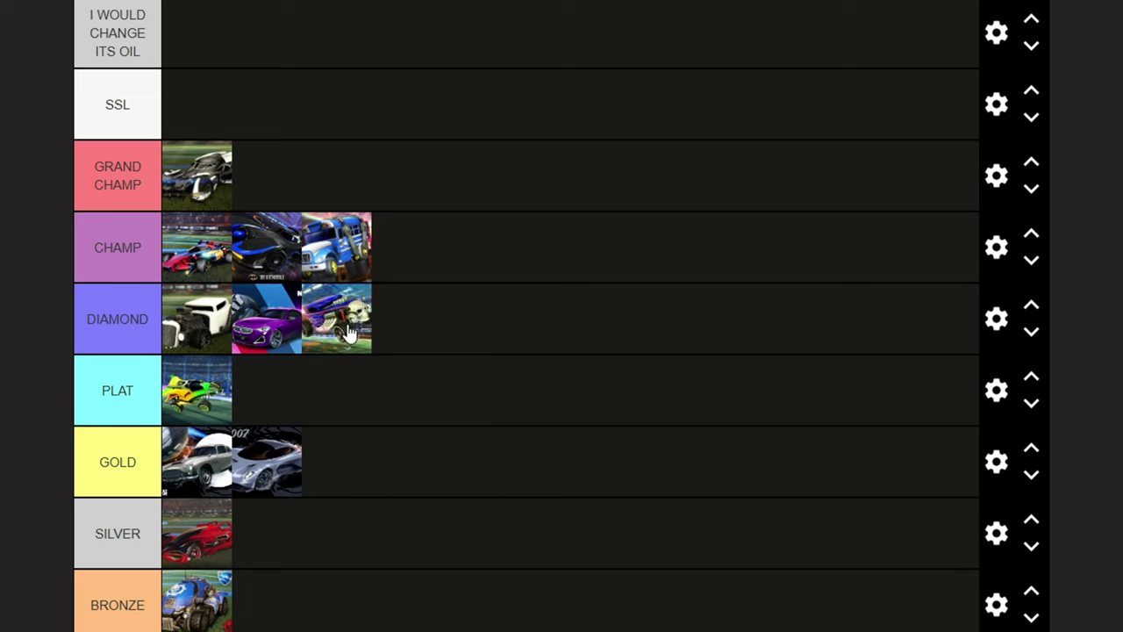
pyautogui.moveTo(342, 323); pyautogui.dragTo(283, 405)
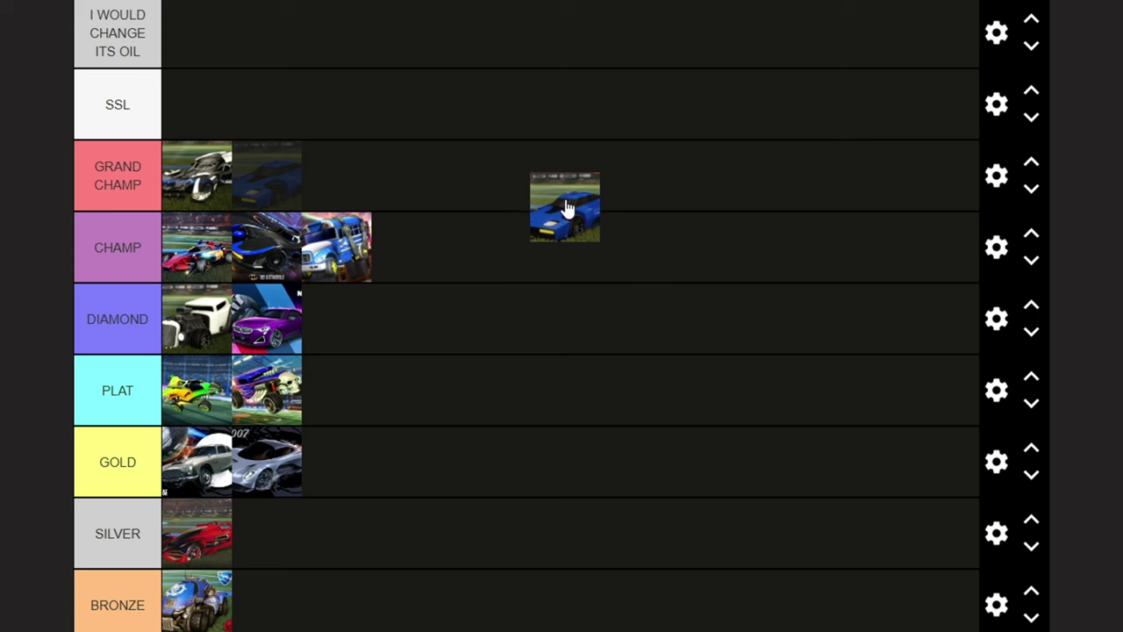
# Rank the blue sports car and the yellow car with black stripes in GRAND CHAMP, and the yellow side-view coupe in PLAT.
pyautogui.moveTo(572, 210); pyautogui.dragTo(296, 171)
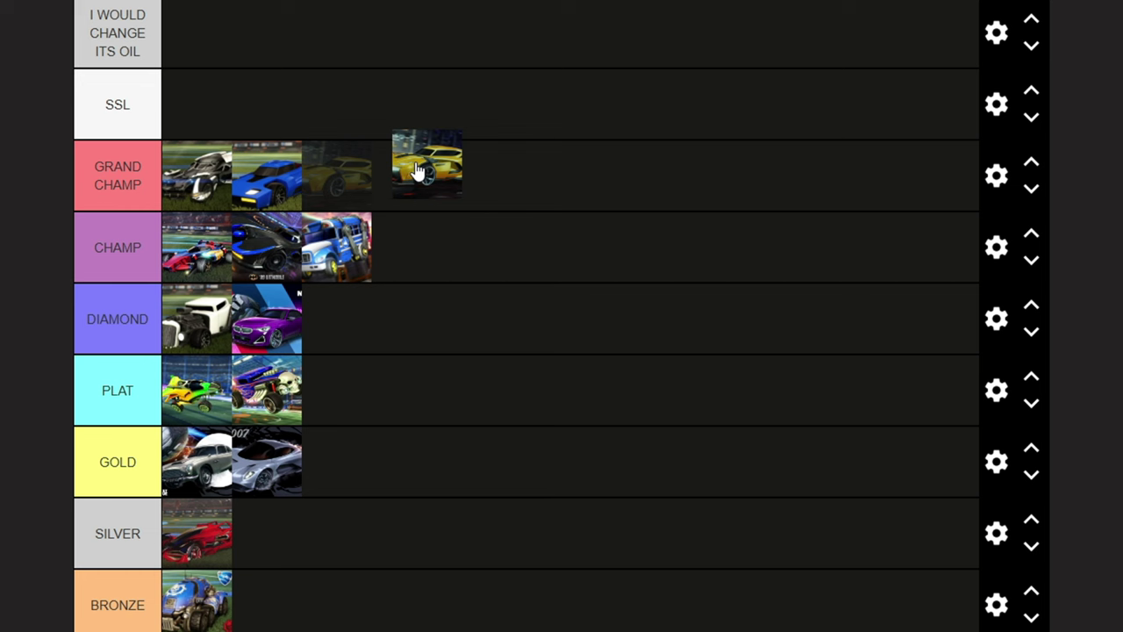
pyautogui.moveTo(427, 176); pyautogui.dragTo(355, 399)
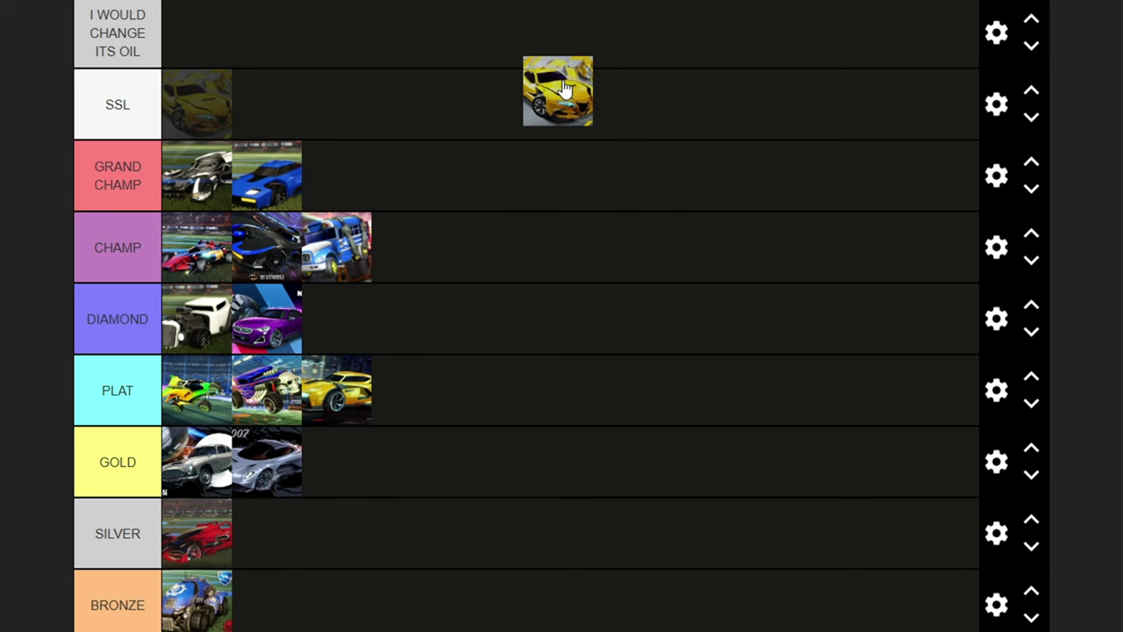
pyautogui.moveTo(564, 87); pyautogui.dragTo(525, 165)
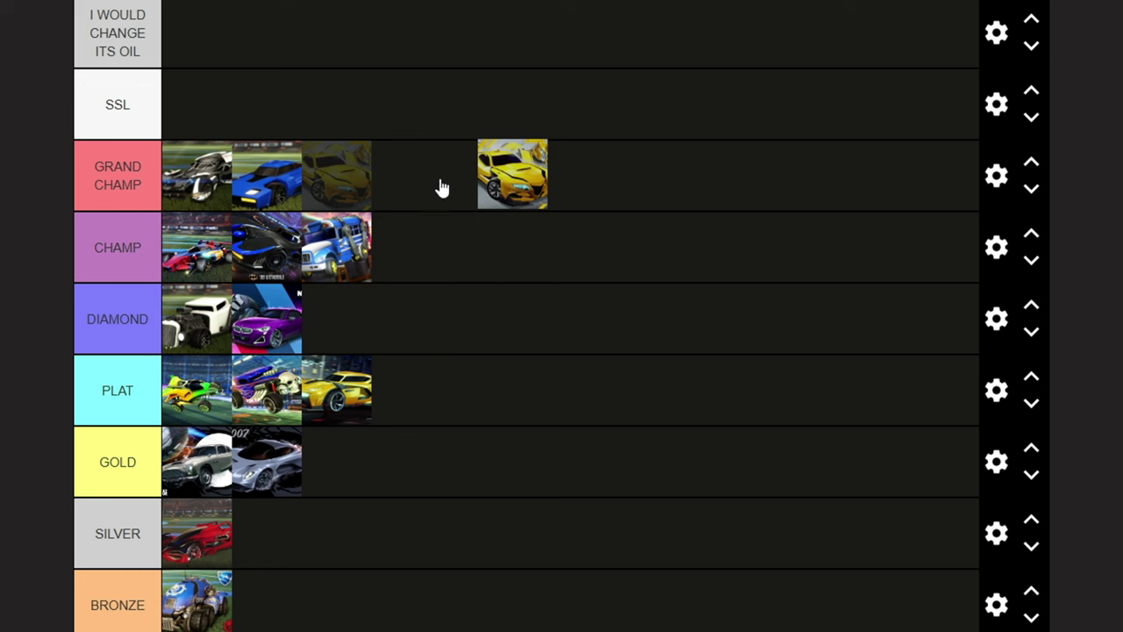
pyautogui.moveTo(441, 185); pyautogui.dragTo(354, 169)
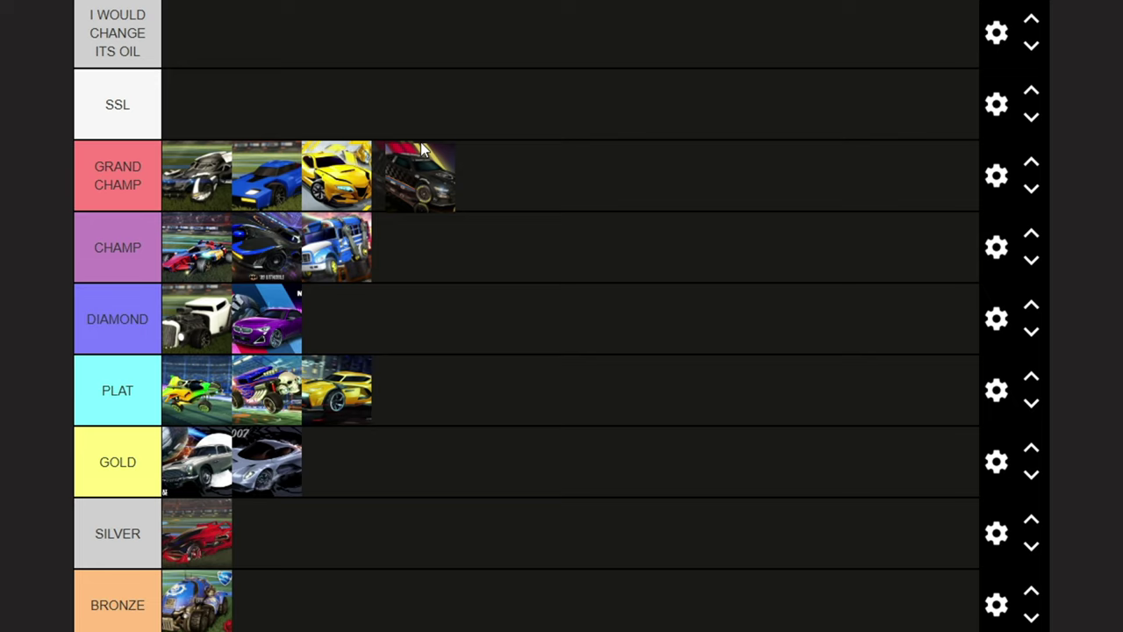
# Place the black boxy car in the DIAMOND tier and the orange sports car in the GOLD tier.
pyautogui.moveTo(414, 174); pyautogui.dragTo(340, 318)
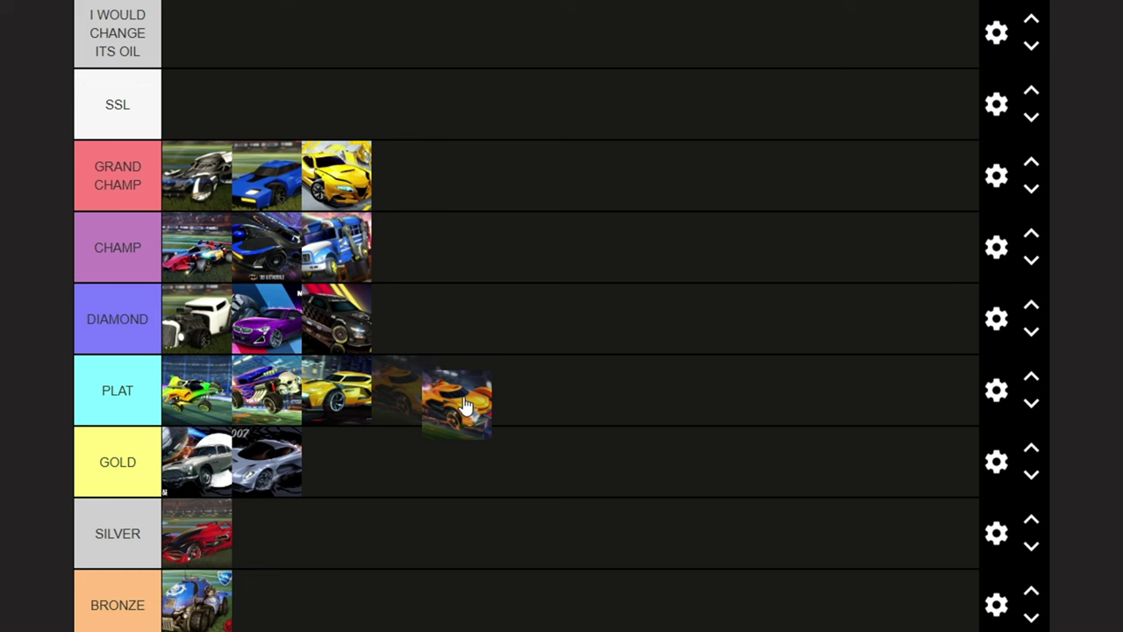
pyautogui.moveTo(466, 406); pyautogui.dragTo(445, 396)
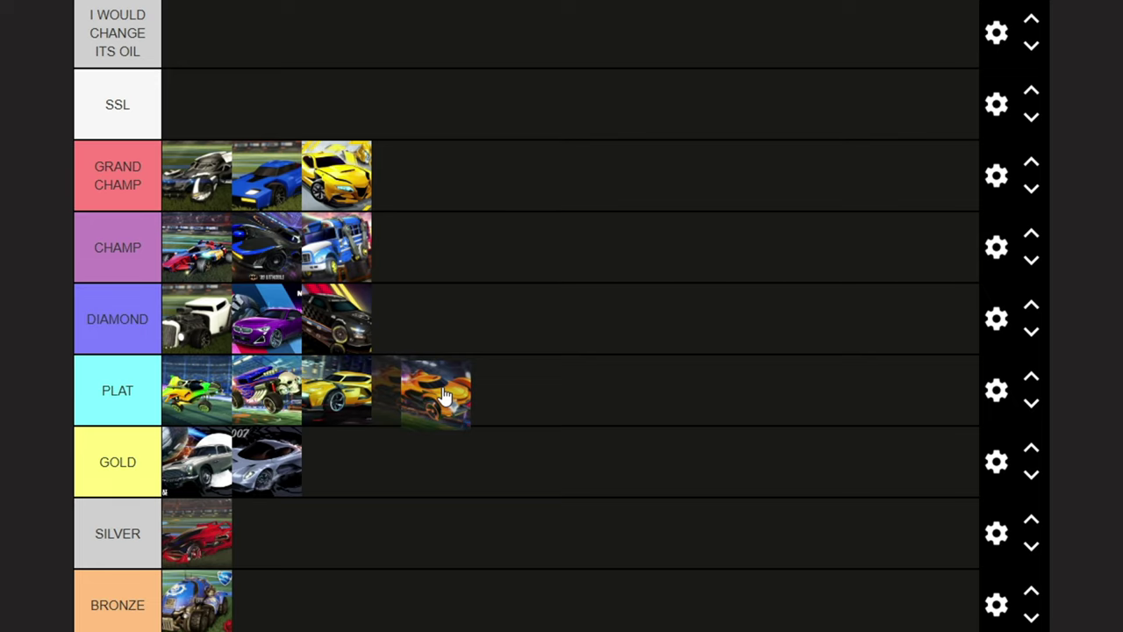
pyautogui.moveTo(444, 396); pyautogui.dragTo(386, 462)
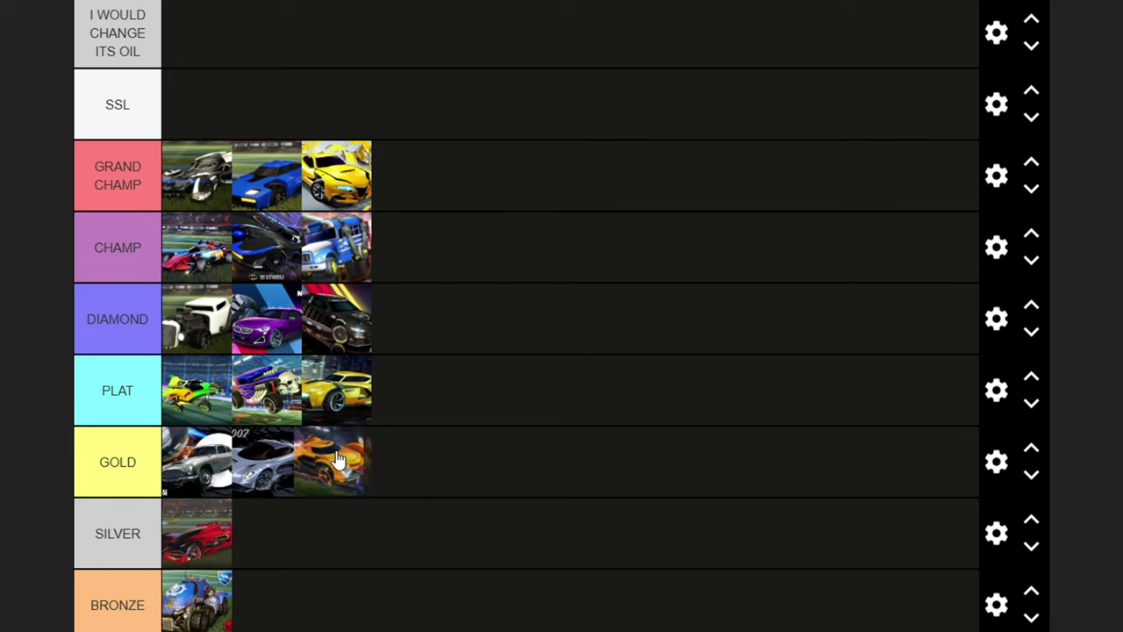
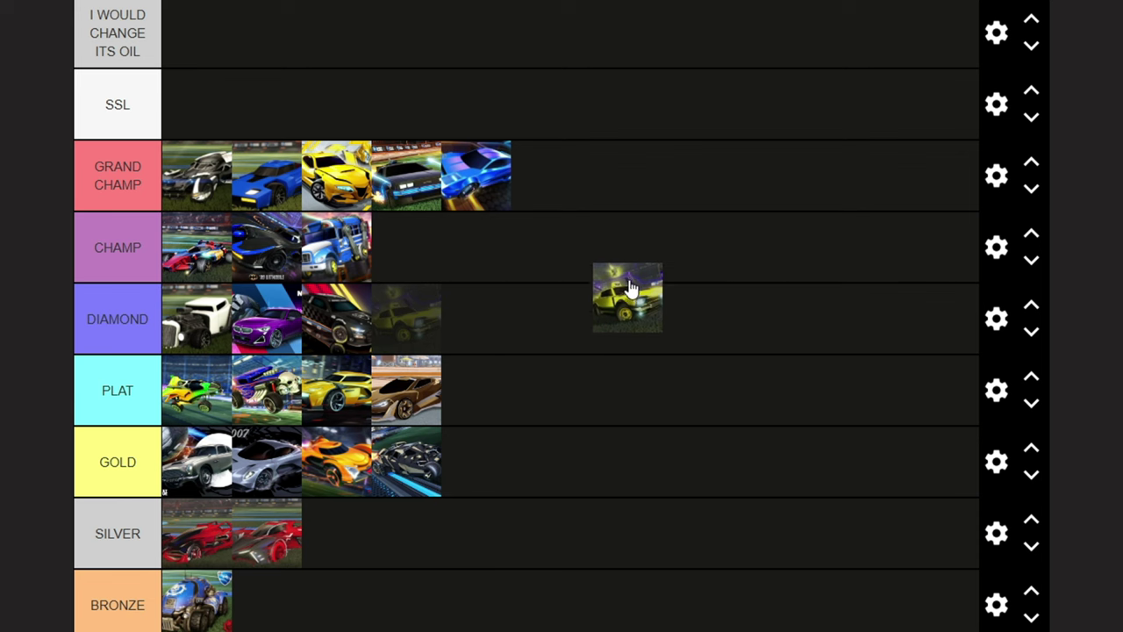
# Rank the yellow-green pickup in CHAMP, the dark car with lit headlights in DIAMOND, and the orange and blue muscle cars in PLAT.
pyautogui.moveTo(625, 295); pyautogui.dragTo(439, 253)
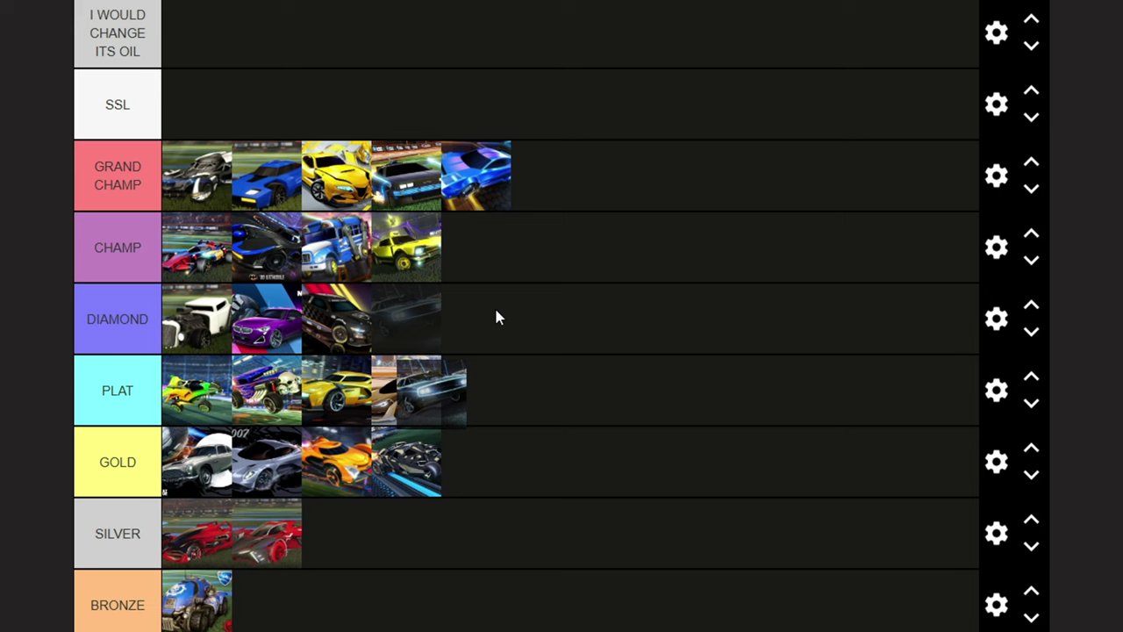
pyautogui.moveTo(494, 308); pyautogui.dragTo(469, 321)
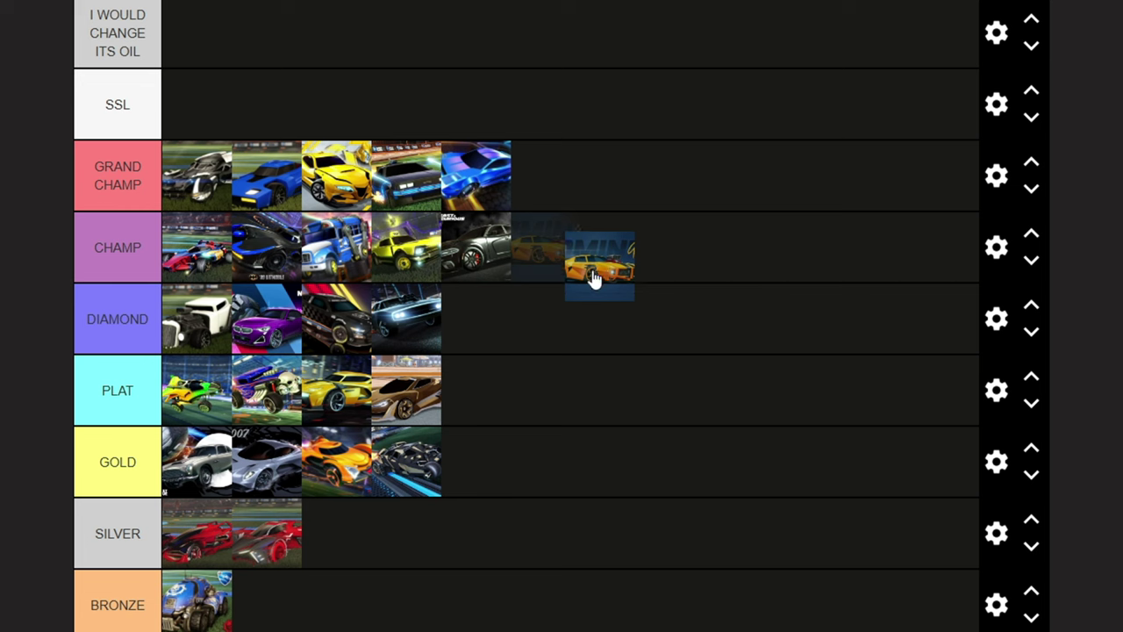
pyautogui.moveTo(594, 278); pyautogui.dragTo(487, 394)
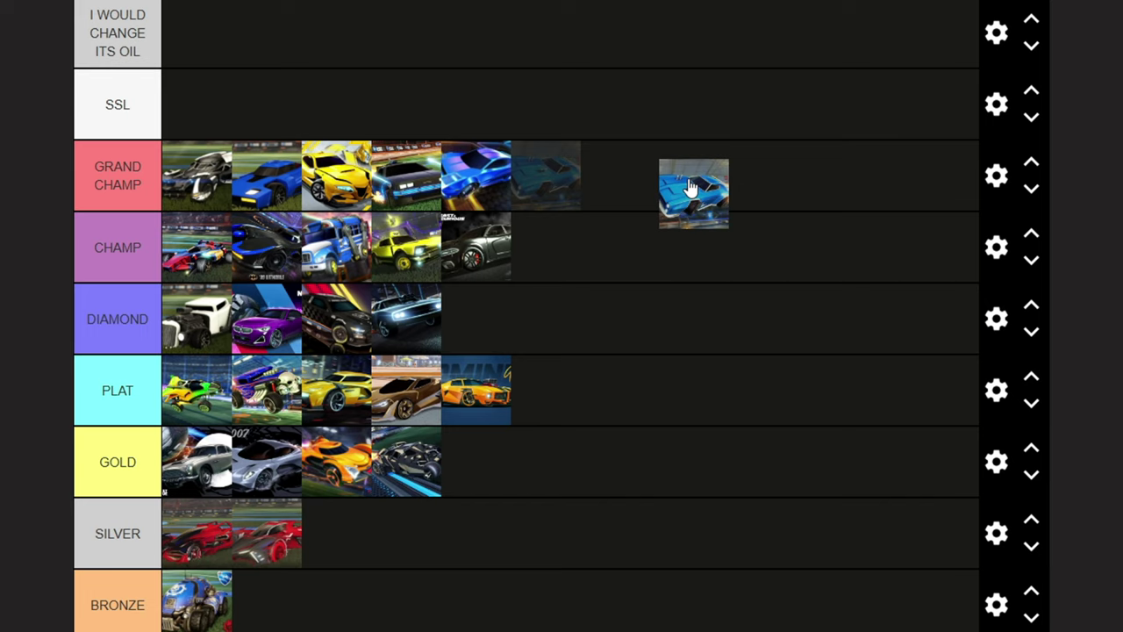
pyautogui.moveTo(690, 188); pyautogui.dragTo(570, 395)
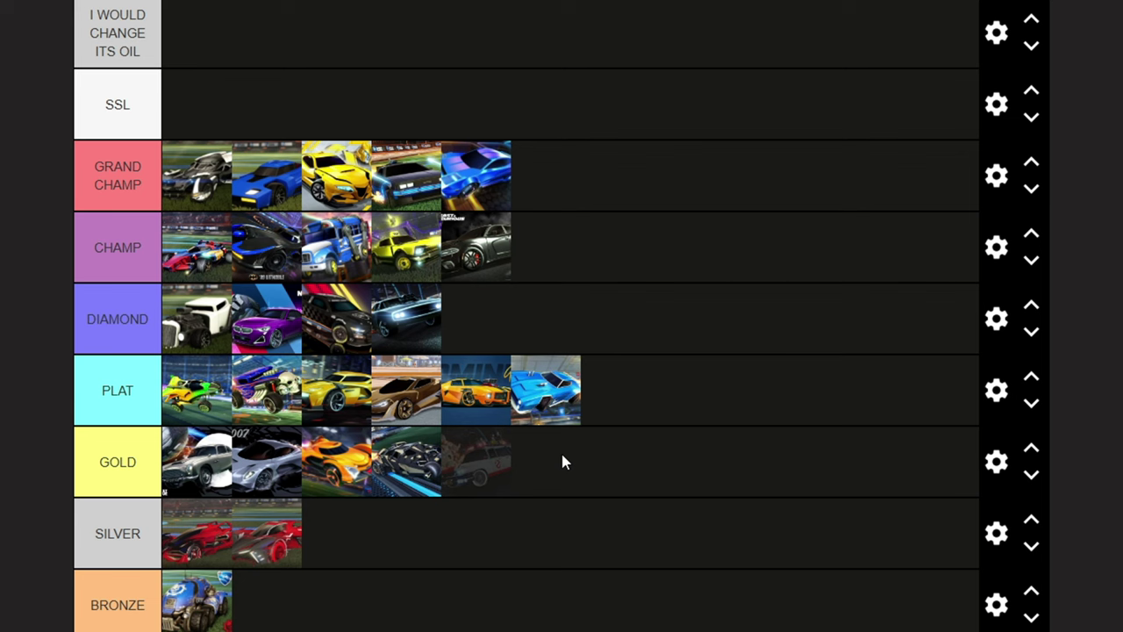
# Place the white Ghostbusters car in the SILVER tier and the blue-and-orange clashing cars artwork in the PLAT tier.
pyautogui.moveTo(561, 459); pyautogui.dragTo(355, 557)
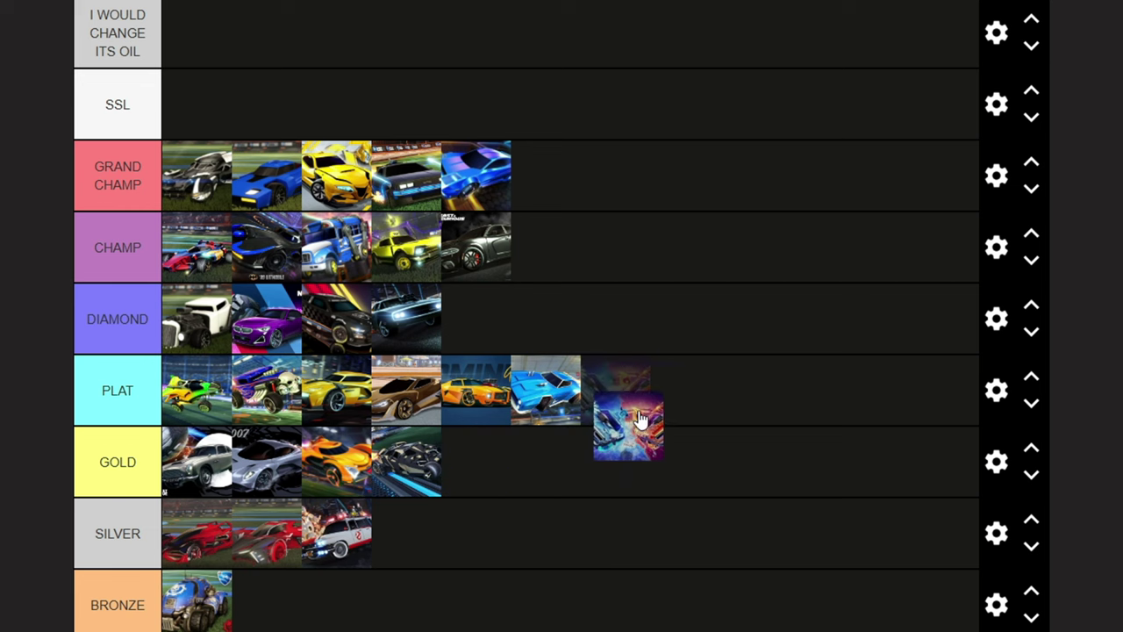
pyautogui.moveTo(629, 417); pyautogui.dragTo(579, 166)
pyautogui.moveTo(653, 346); pyautogui.dragTo(625, 399)
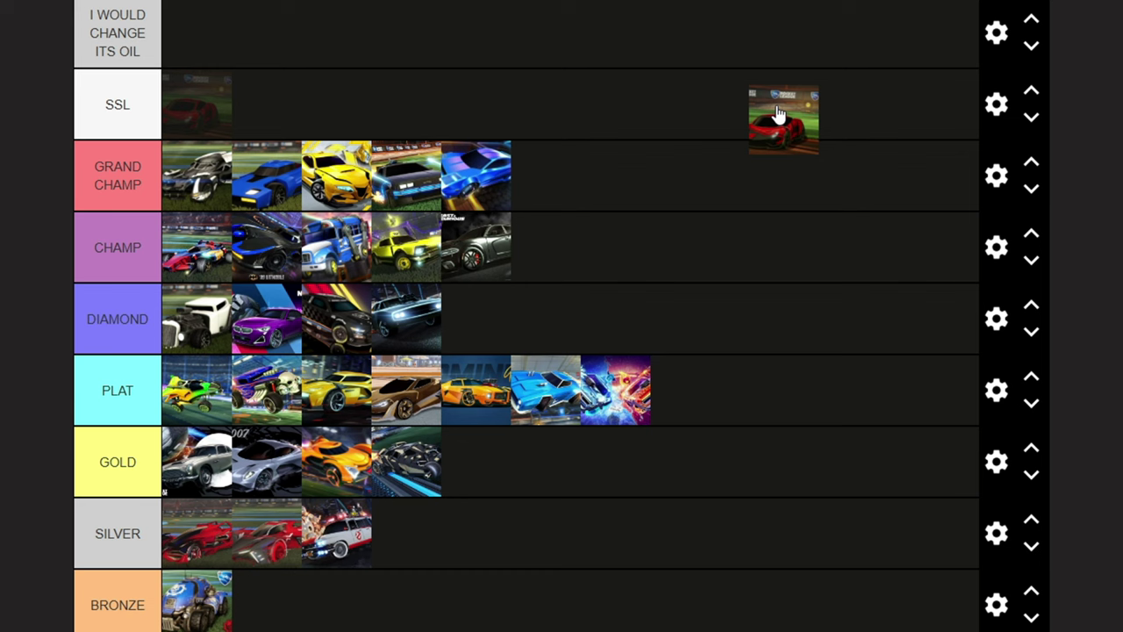
# Place the red sports car in the CHAMP tier and the yellow-brown car in the BRONZE tier.
pyautogui.moveTo(782, 117); pyautogui.dragTo(845, 378)
pyautogui.moveTo(647, 222); pyautogui.dragTo(651, 228)
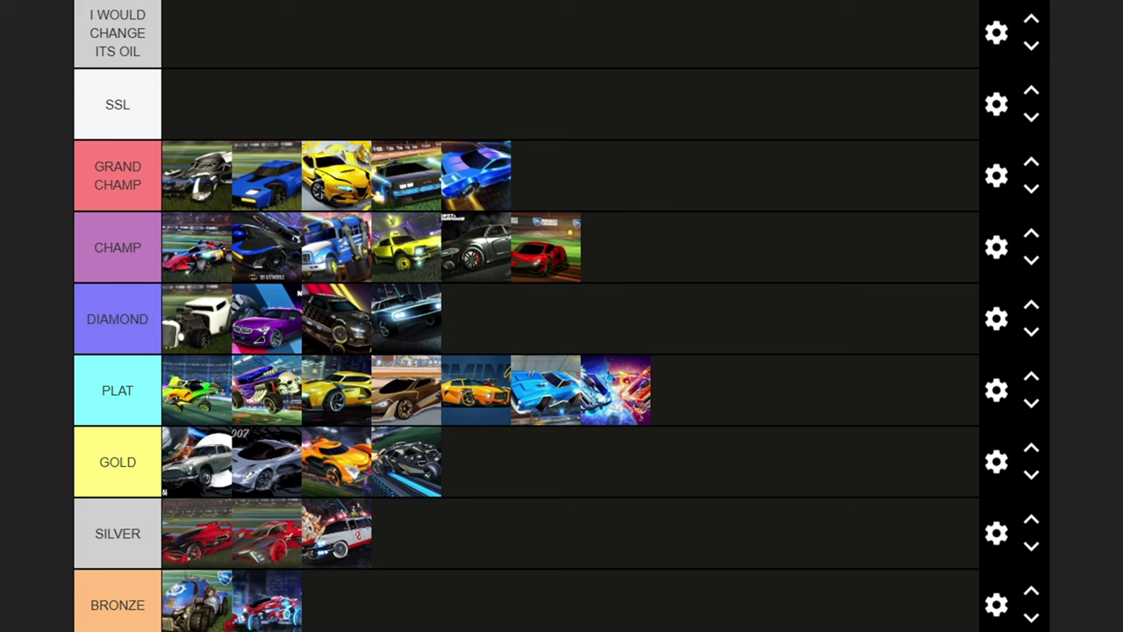
pyautogui.moveTo(333, 606)
pyautogui.mouseDown()
pyautogui.moveTo(329, 544)
pyautogui.moveTo(409, 599)
pyautogui.moveTo(338, 595)
pyautogui.mouseUp()
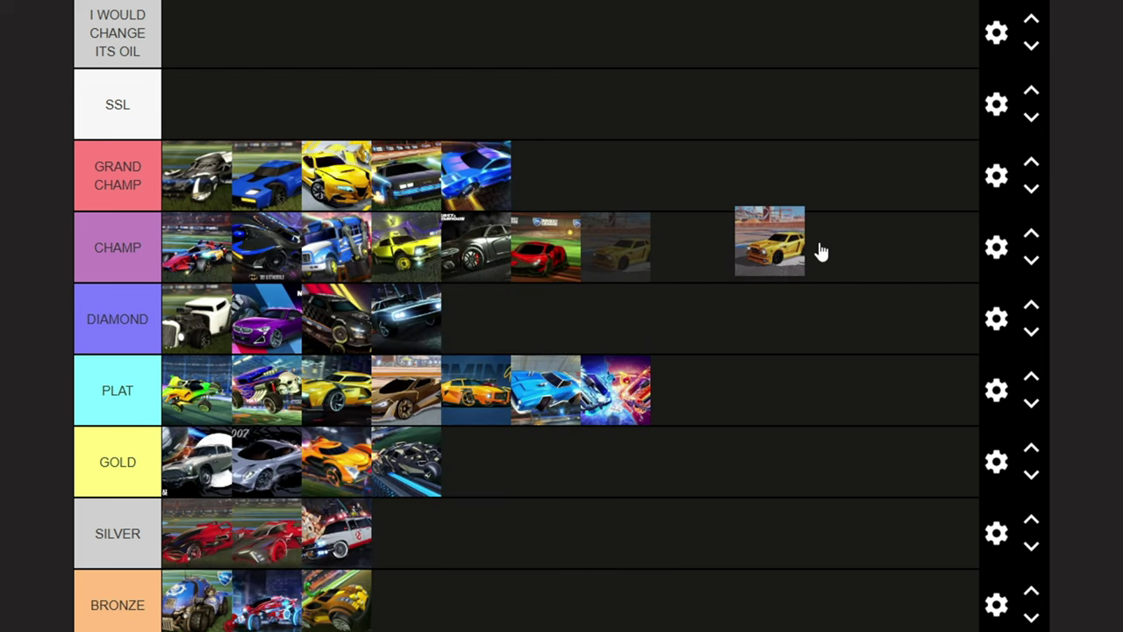
# Rank the yellow muscle car in I WOULD CHANGE ITS OIL, the blue pickup in CHAMP, and the red-and-white Formula car in PLAT.
pyautogui.moveTo(344, 94); pyautogui.dragTo(281, 30)
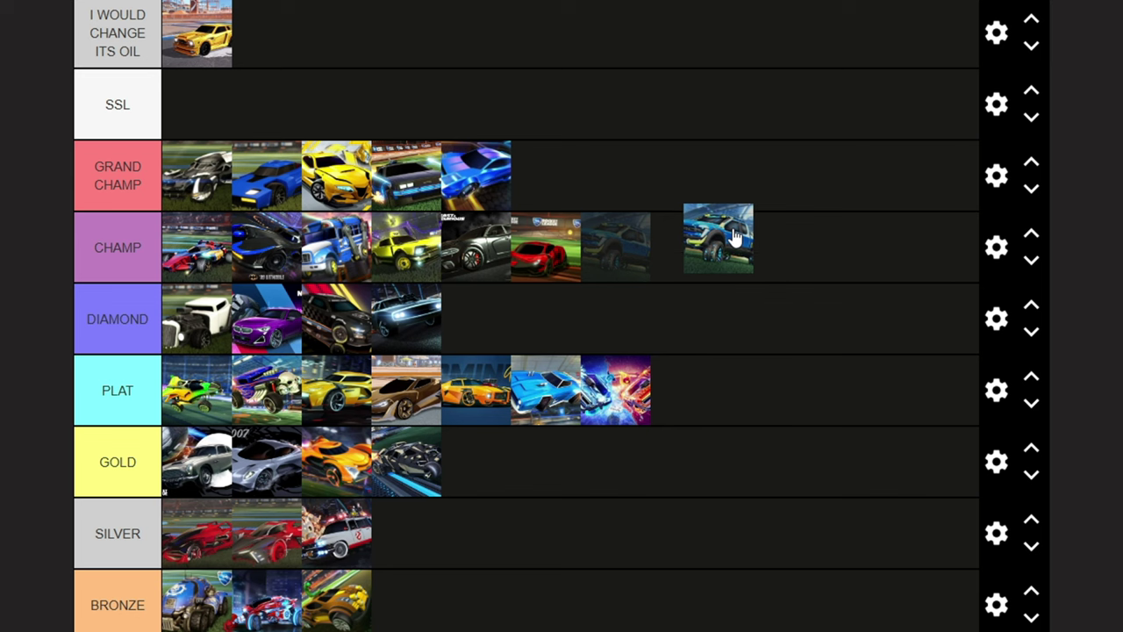
pyautogui.moveTo(735, 233); pyautogui.dragTo(716, 250)
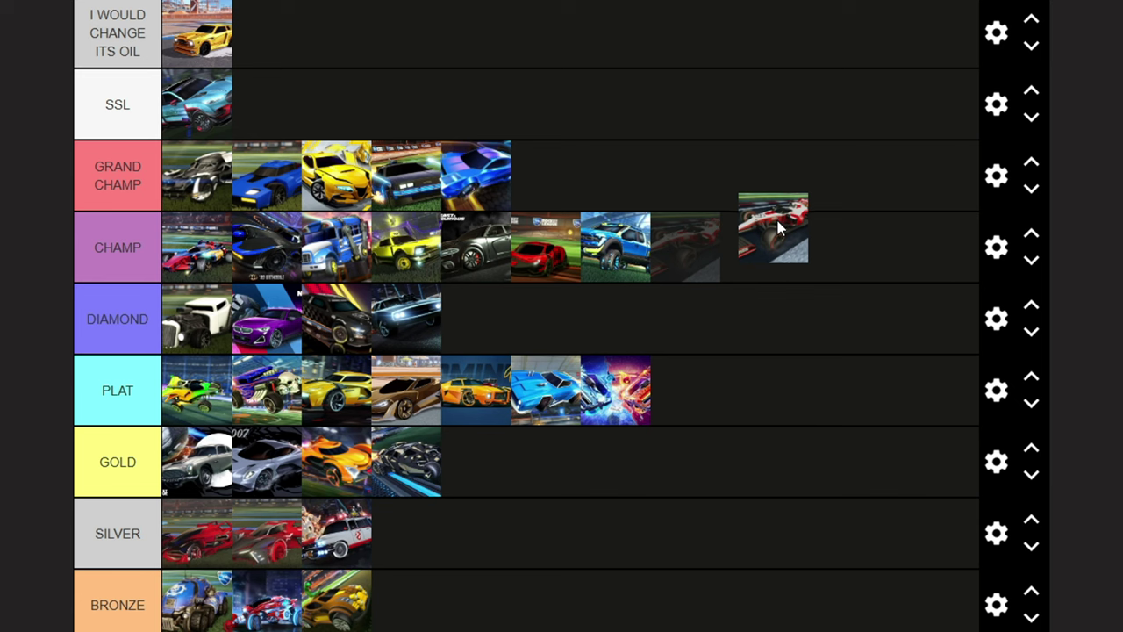
pyautogui.moveTo(777, 233); pyautogui.dragTo(706, 403)
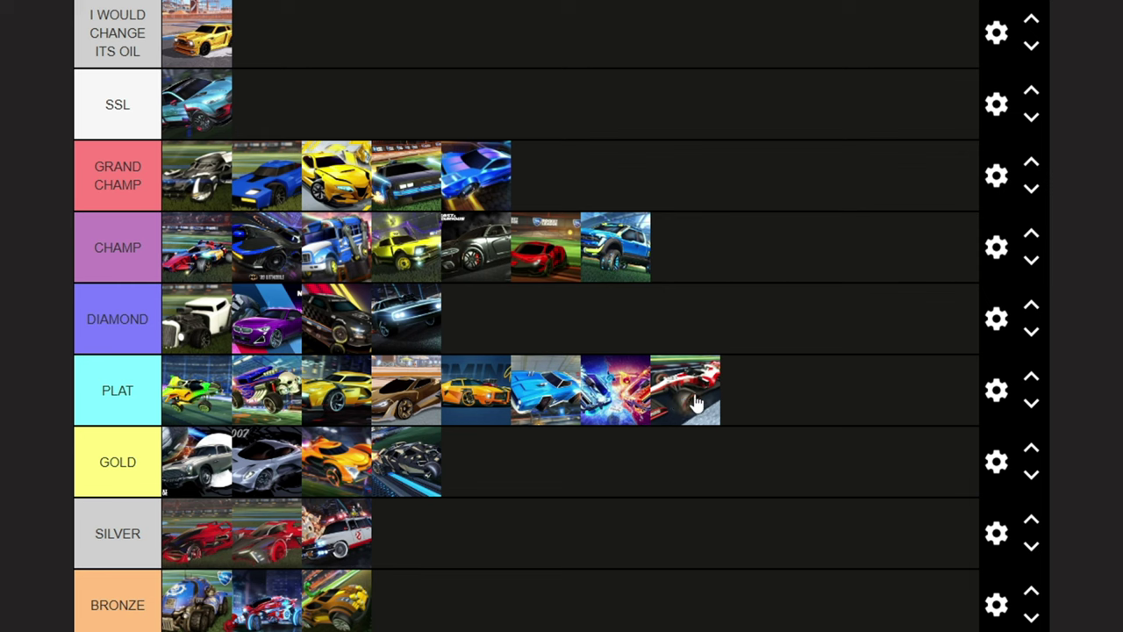